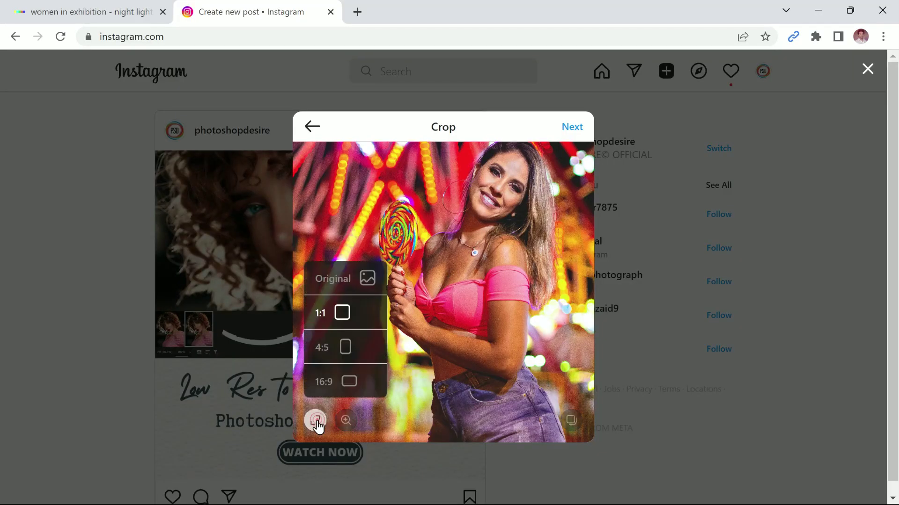
Preview the Instagram crop at 4:5 and 16:9, then settle on square 1:1.
click(347, 347)
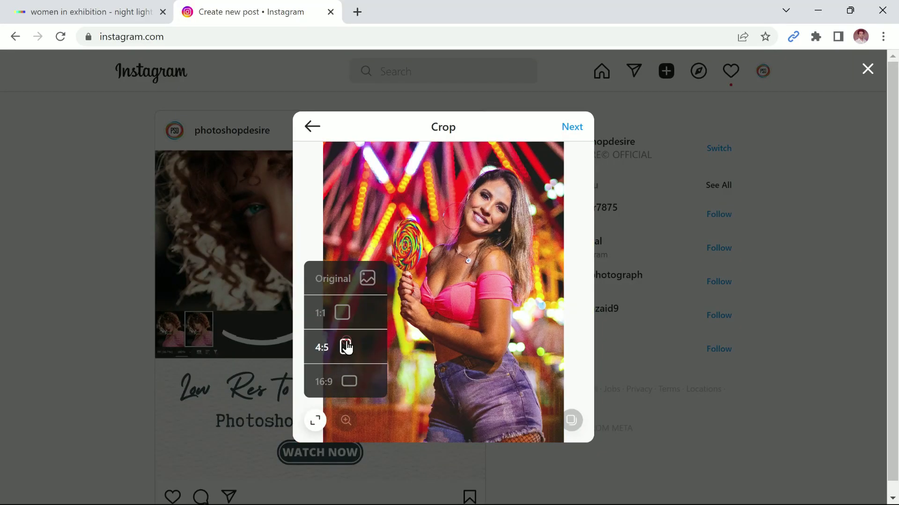
click(347, 383)
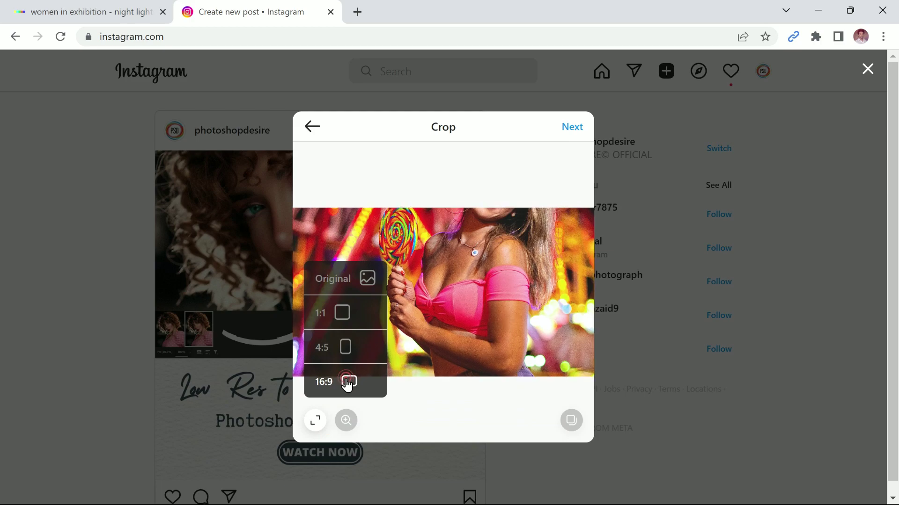
click(345, 349)
click(343, 317)
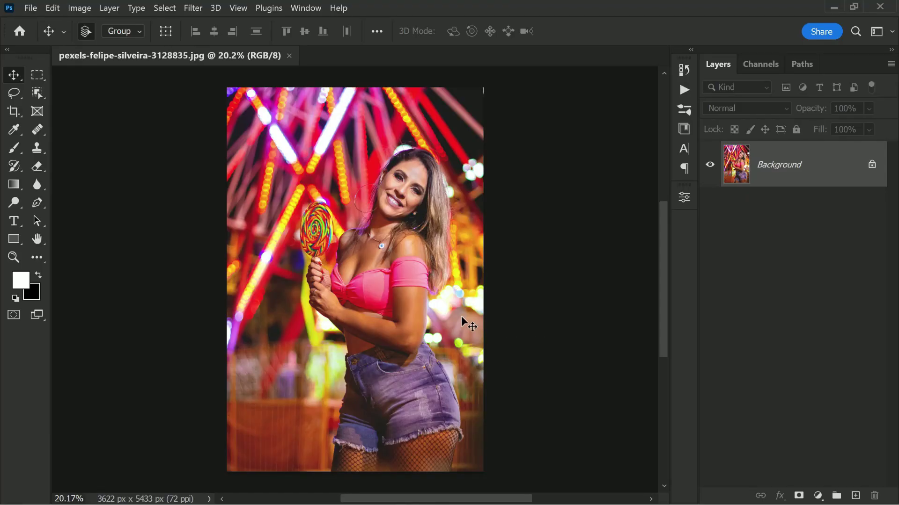
Drag the 1:1 crop past the top-right and bottom-left corners and commit the filled square.
click(19, 118)
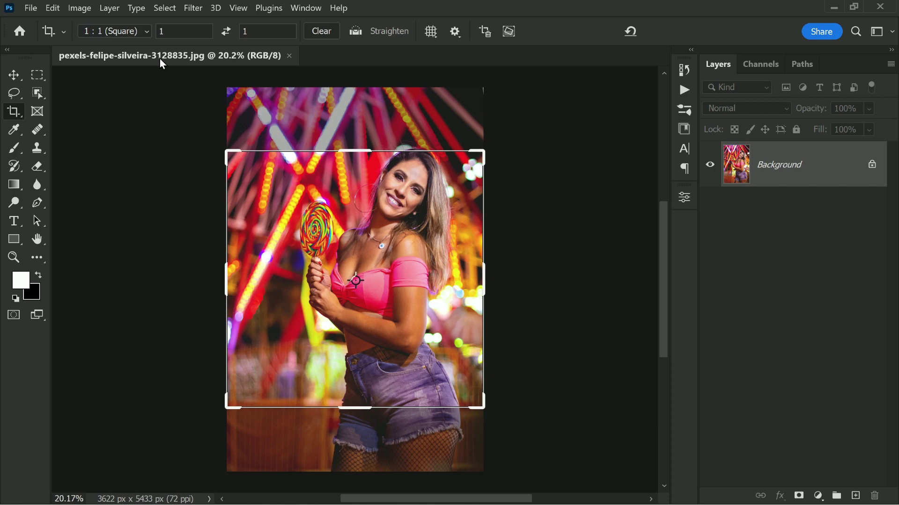
drag(486, 159, 516, 127)
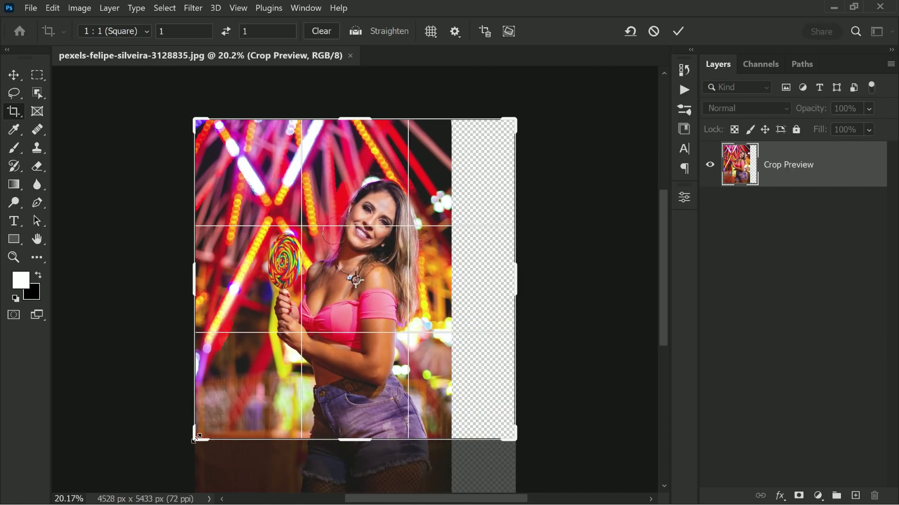
drag(195, 439, 162, 474)
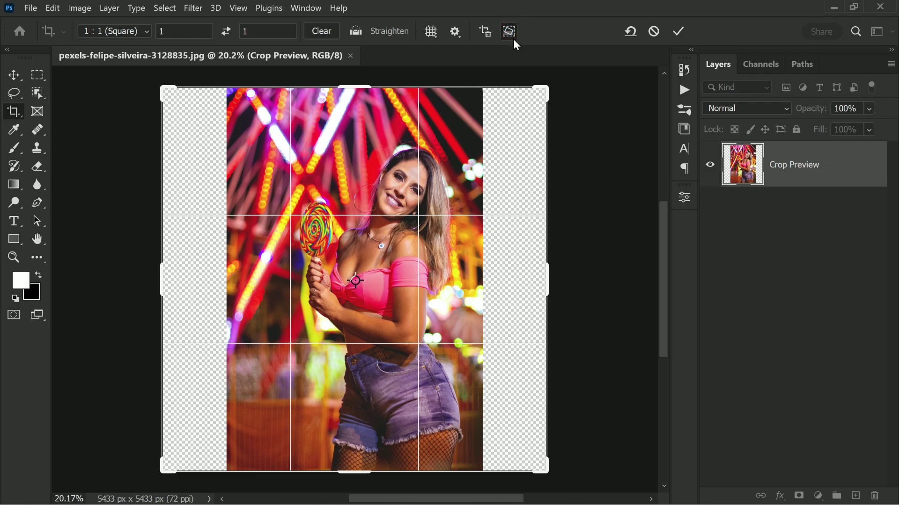
click(678, 31)
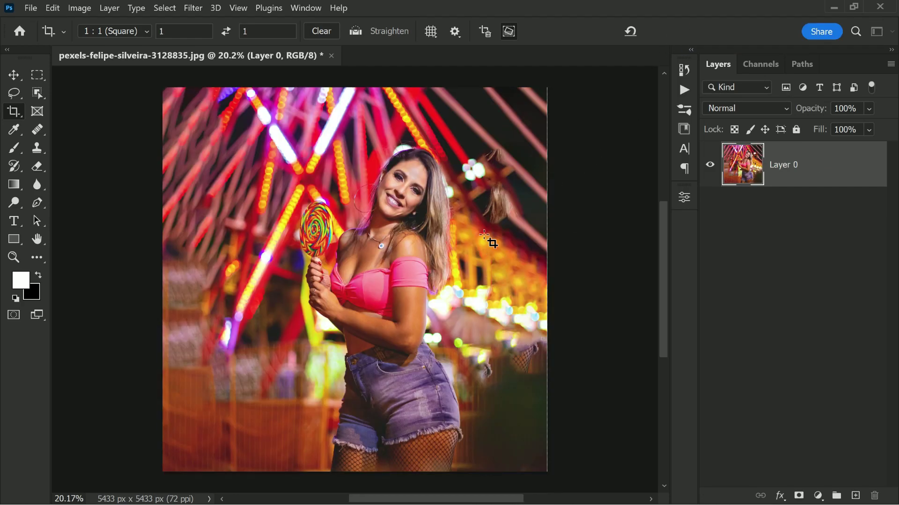
scroll(578, 275, up, 1)
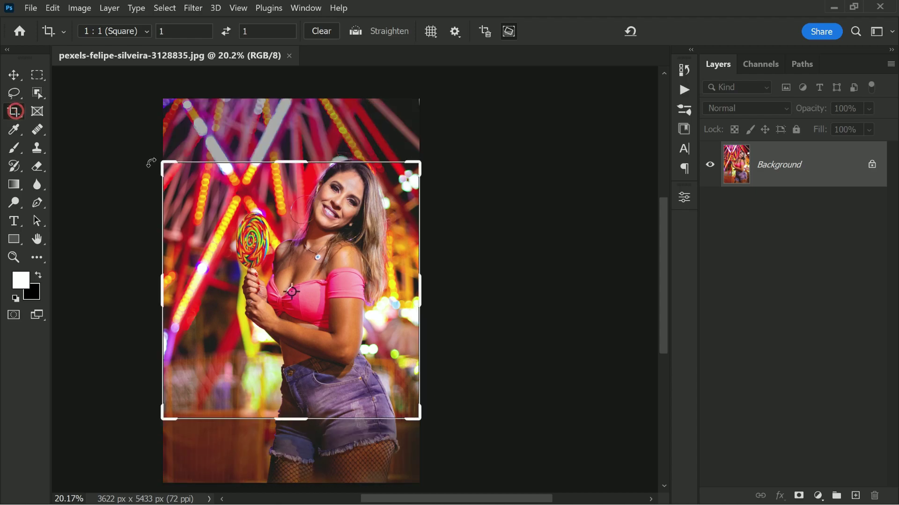
Enlarge the 1:1 crop evenly past both sides, turn off Content-Aware, and commit it.
drag(162, 162, 131, 129)
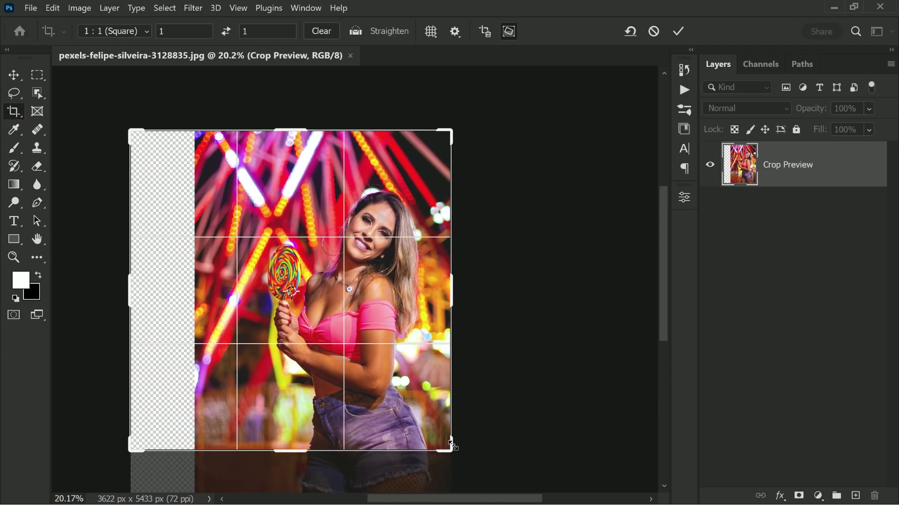
drag(451, 444, 483, 483)
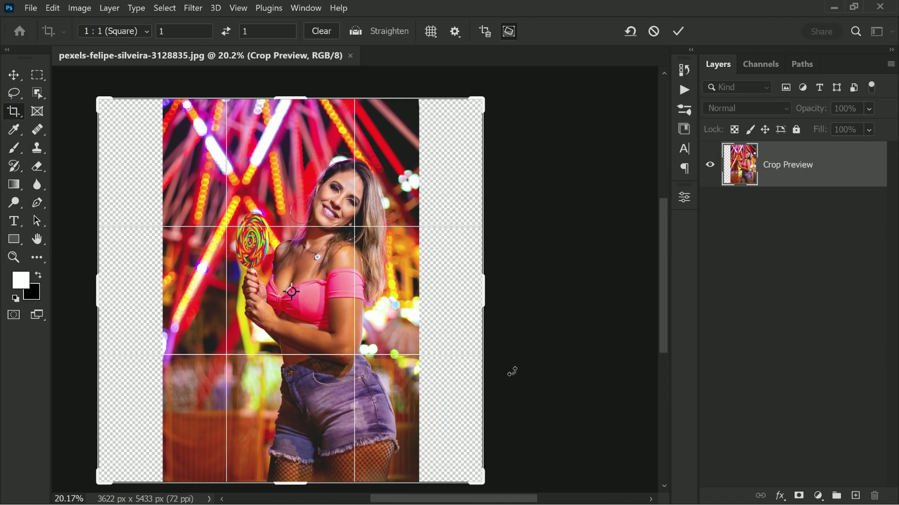
click(511, 32)
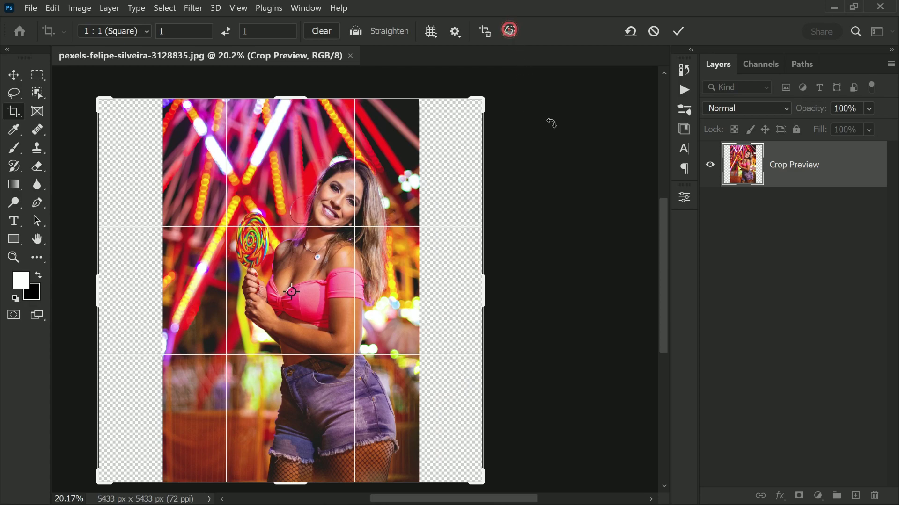
click(679, 31)
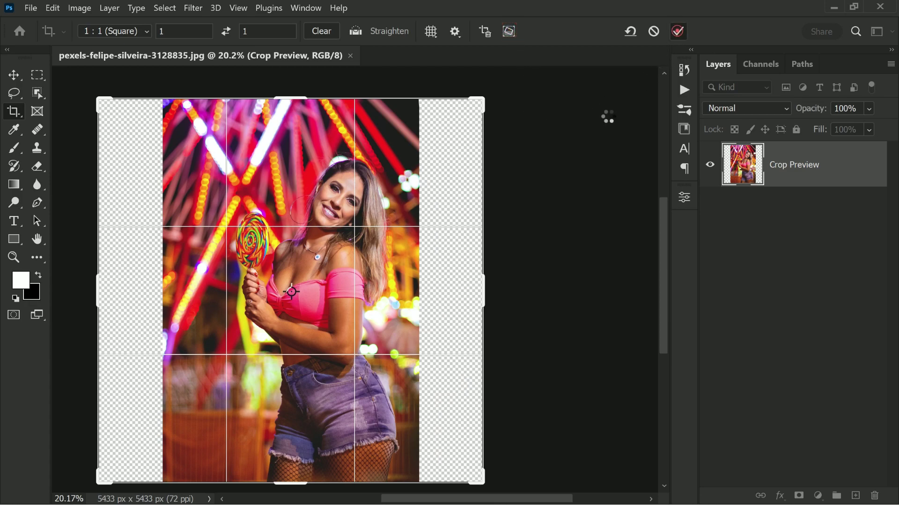
Quick Export the transparent-sided square as a PNG named 'Sample'.
click(14, 76)
click(31, 8)
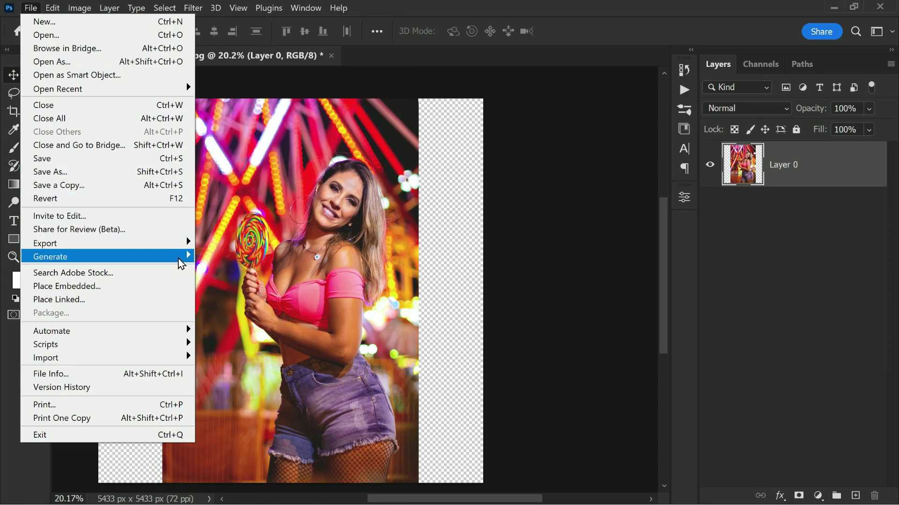
mouse_move(186, 243)
click(296, 245)
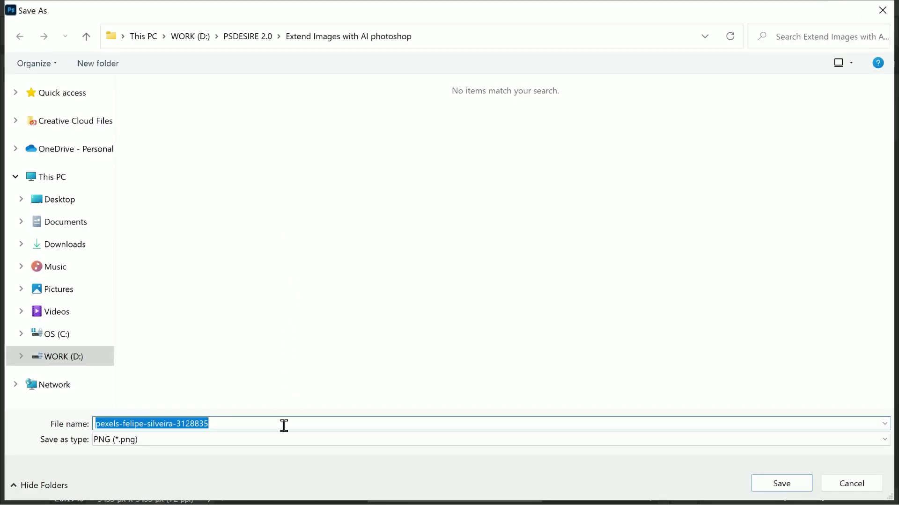
text(Sample)
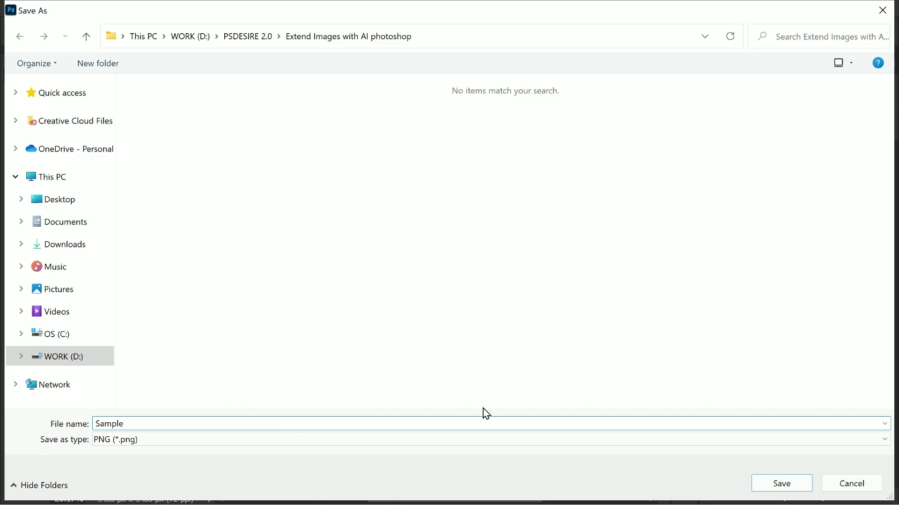
click(768, 484)
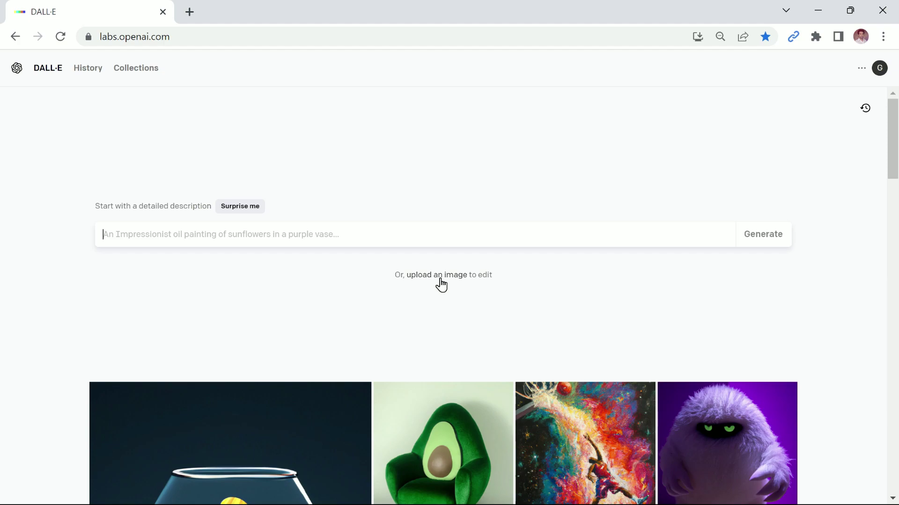
Upload Sample to DALL·E, accept the square crop, and open it in the image editor.
click(440, 279)
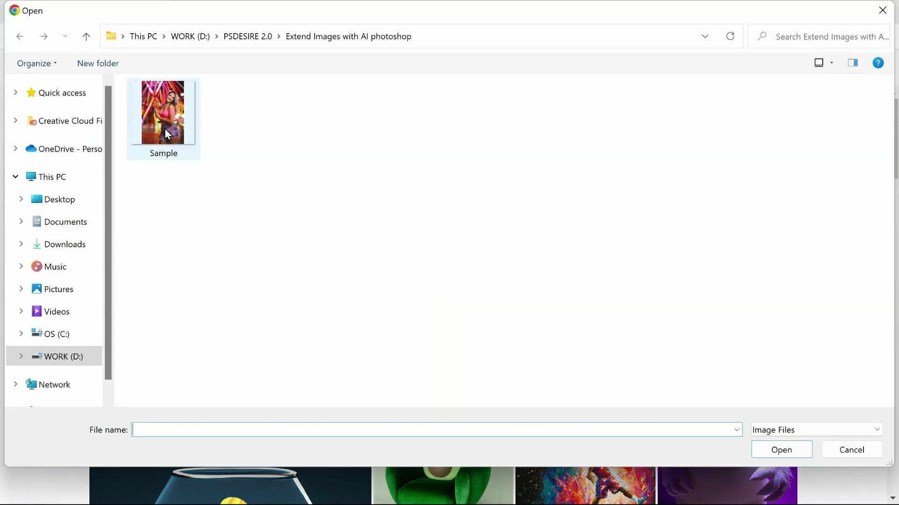
double_click(164, 128)
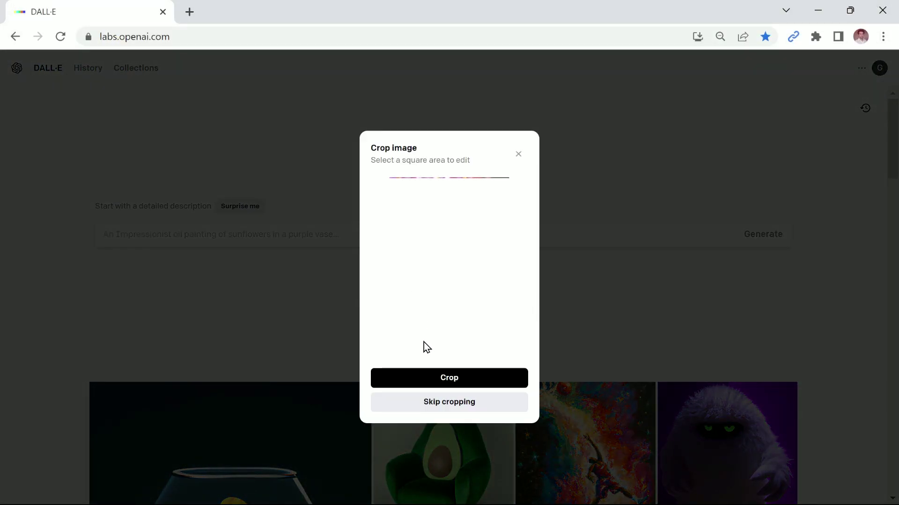
click(416, 372)
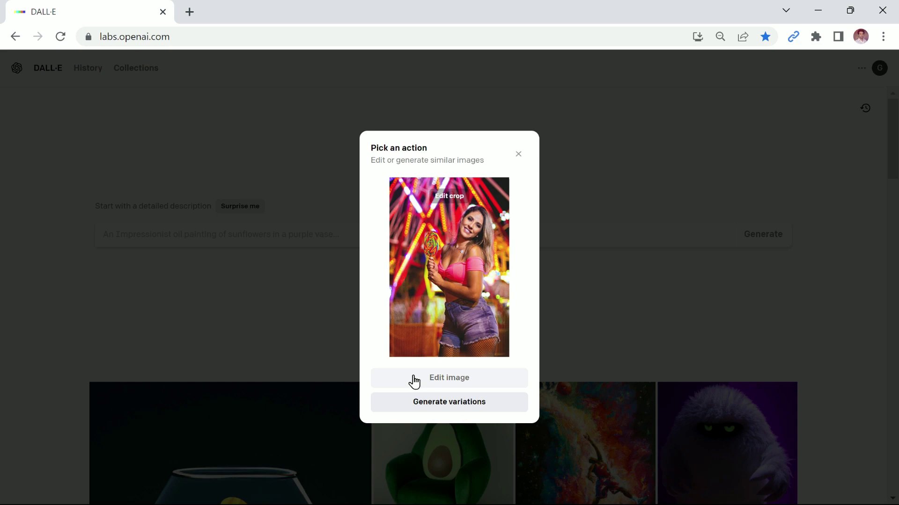
click(413, 378)
click(321, 274)
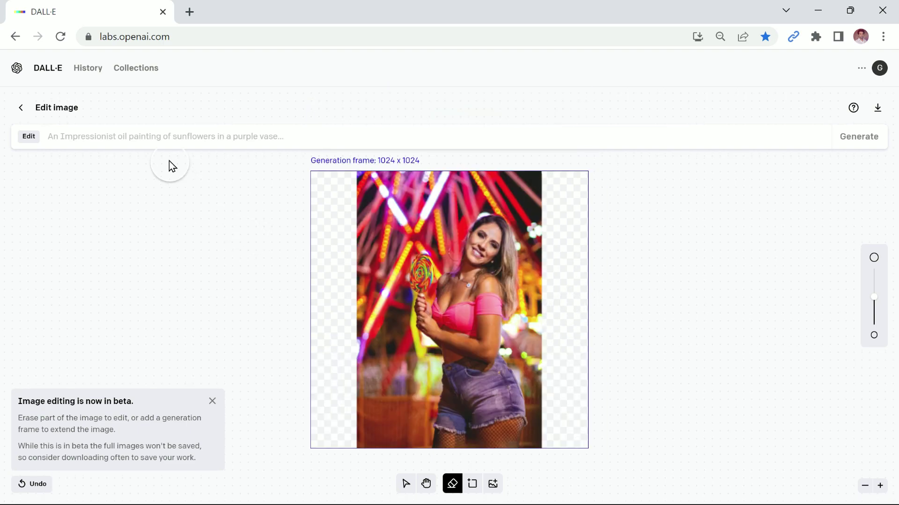
Generate from the prompt 'women in exhibition - night lights - a gaint wheel in background'.
drag(550, 380, 546, 443)
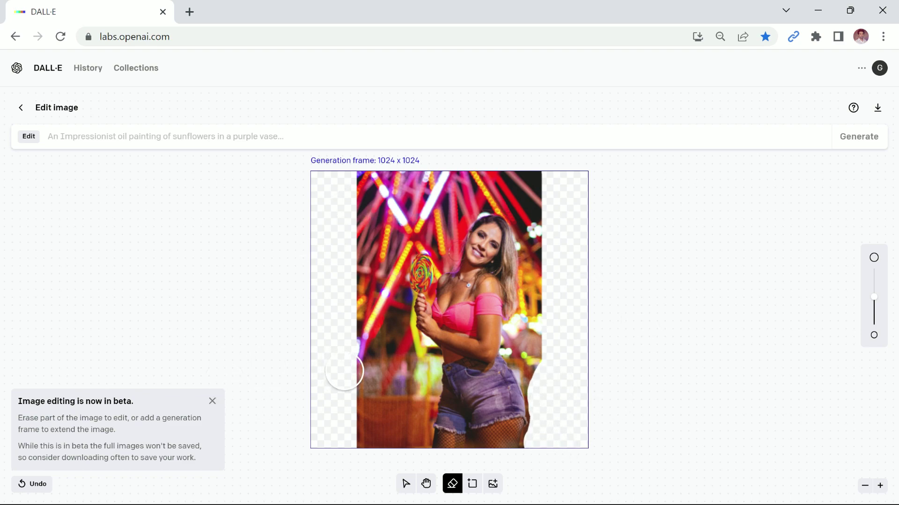
click(181, 144)
text(women in exhibition - night lights - a gaint wheel in background)
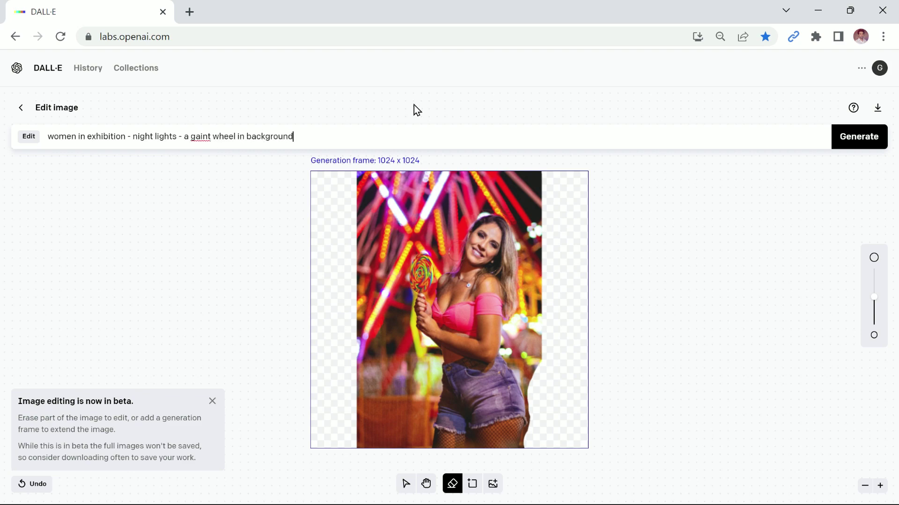
click(856, 141)
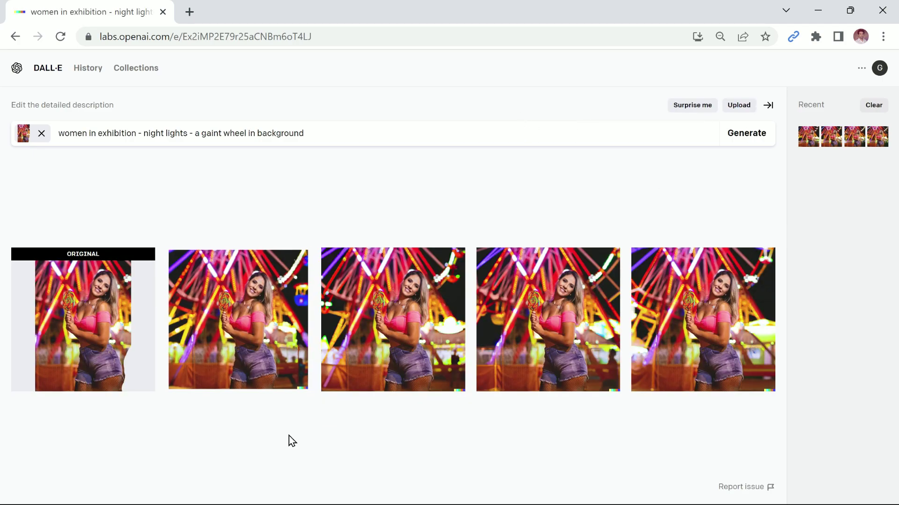
Preview the fourth and last variations, then open the first variation full size.
click(518, 349)
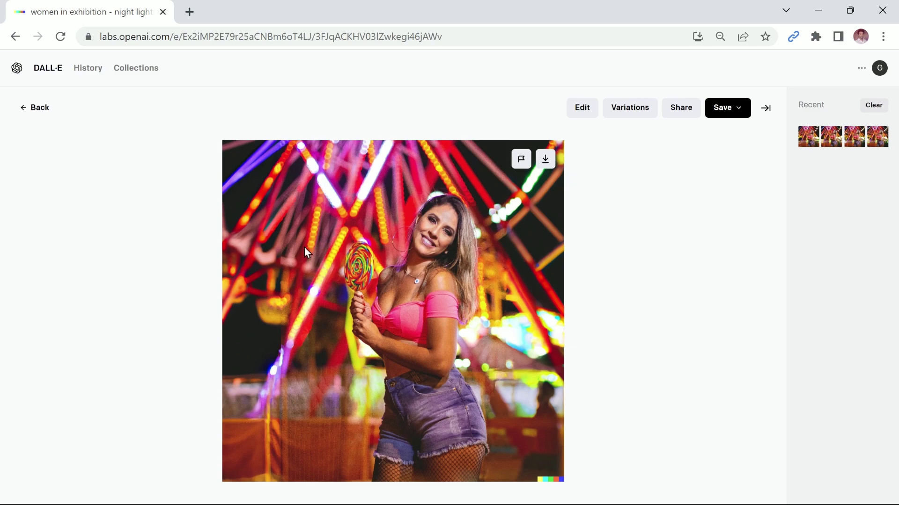
click(36, 108)
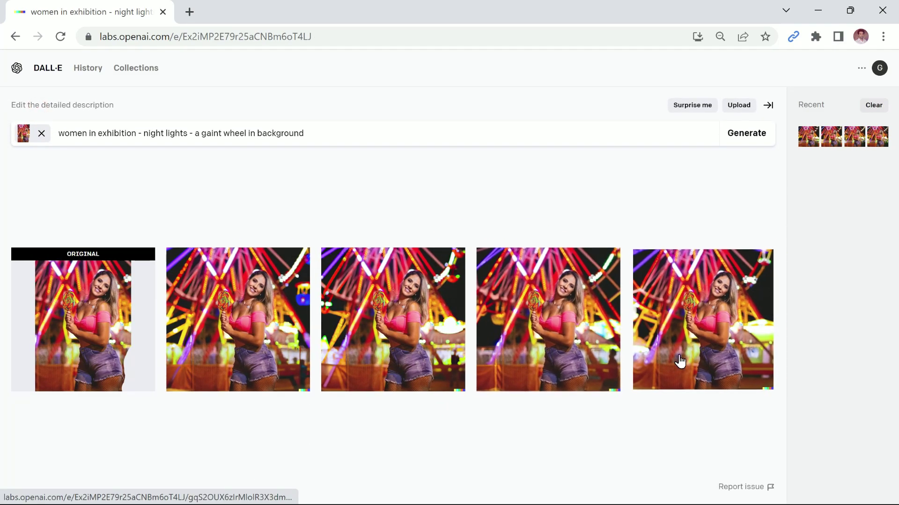
click(716, 342)
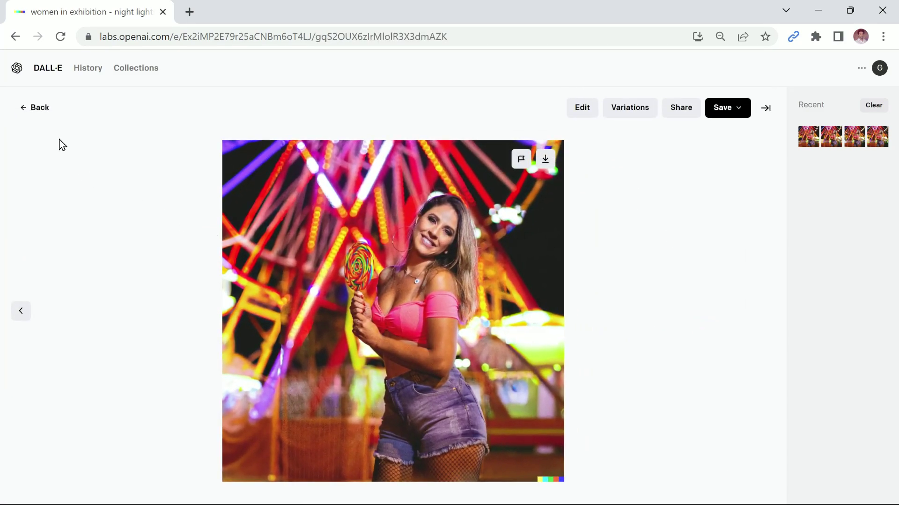
click(37, 112)
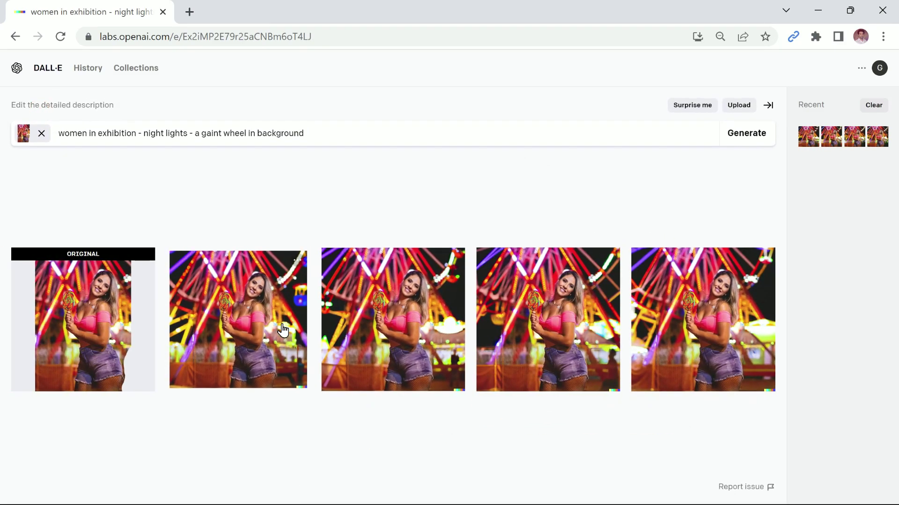
click(283, 330)
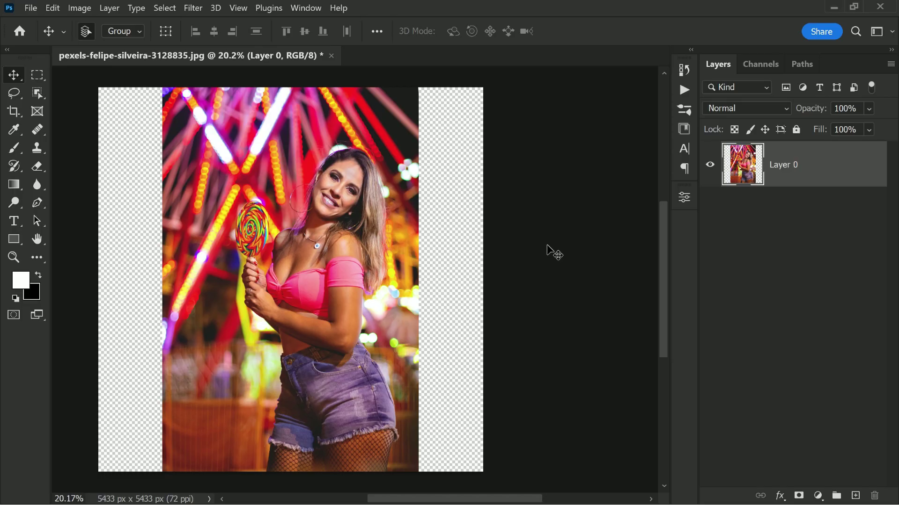
Select the regular Brush tool and paint a white test stroke across the face.
click(16, 148)
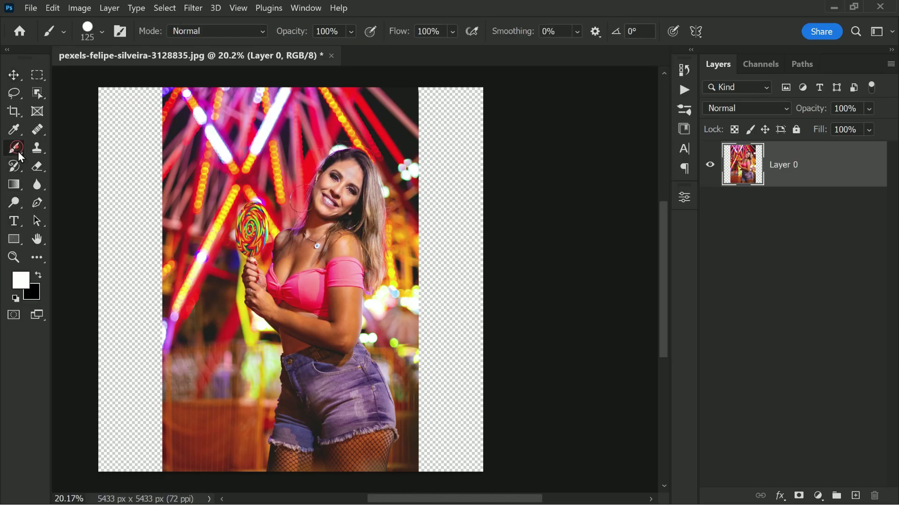
right_click(16, 150)
click(57, 147)
mouse_move(324, 202)
mouse_down()
mouse_move(338, 173)
mouse_move(348, 197)
mouse_move(329, 202)
mouse_up()
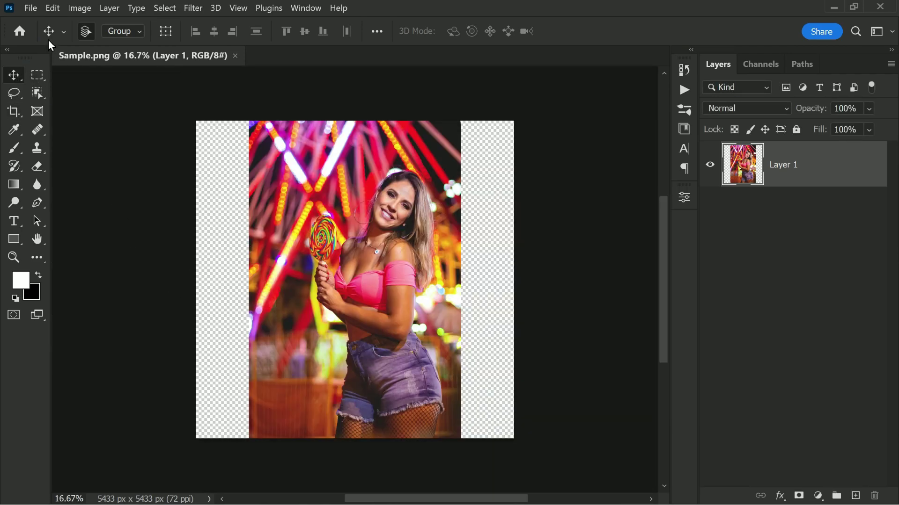
Place the DALL·E image as an embedded layer scaled to 532.18% to cover the square.
click(36, 13)
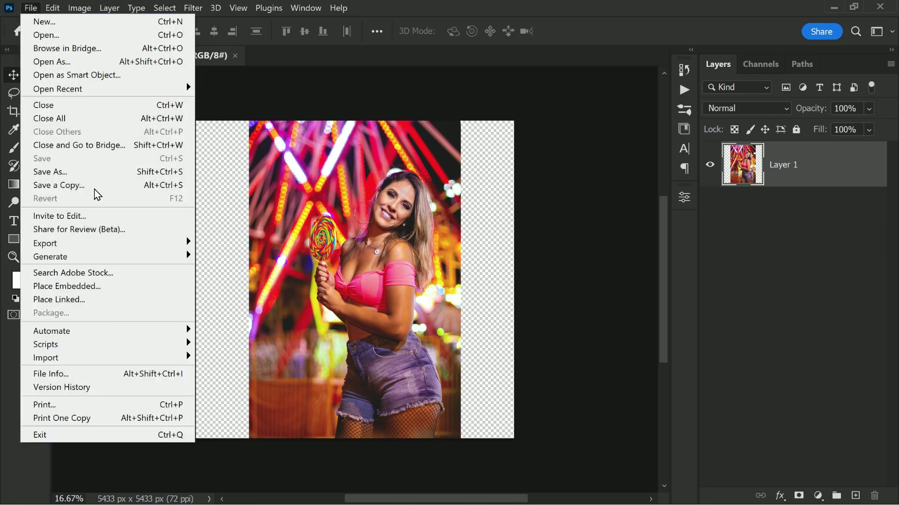
click(130, 287)
double_click(165, 136)
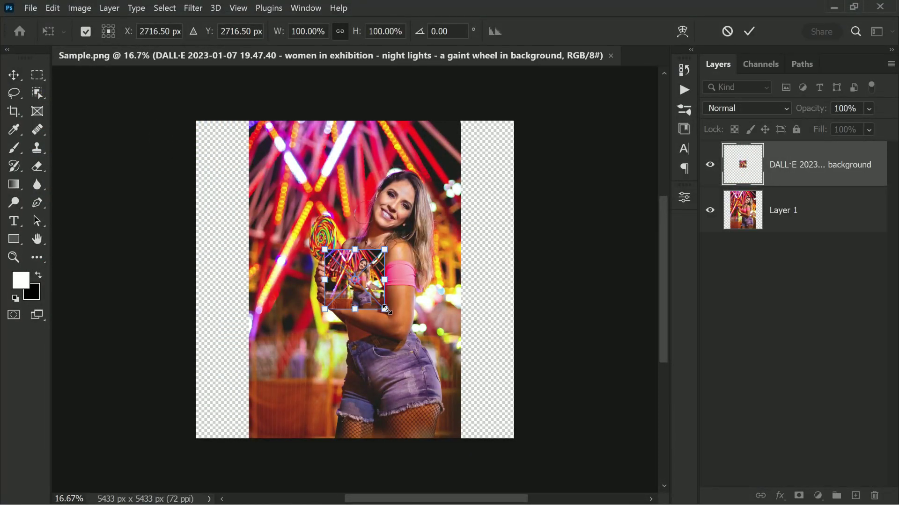
drag(384, 308, 531, 429)
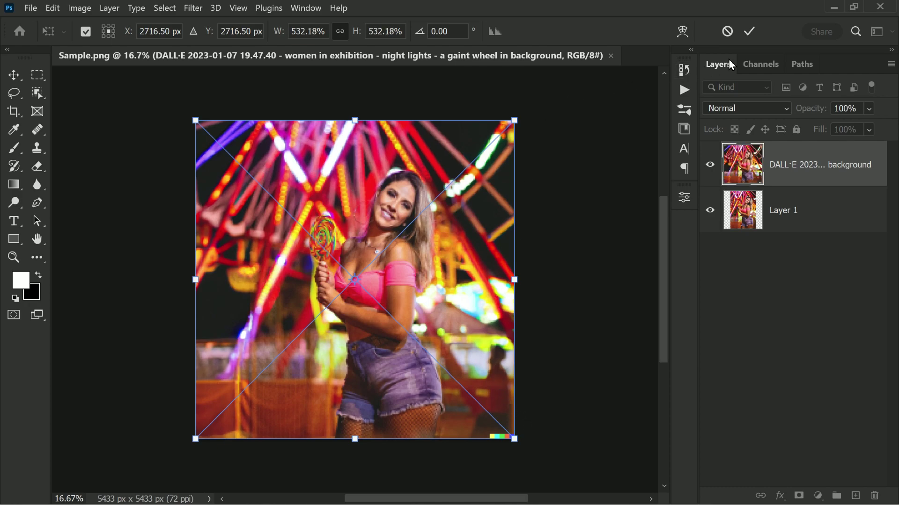
click(751, 32)
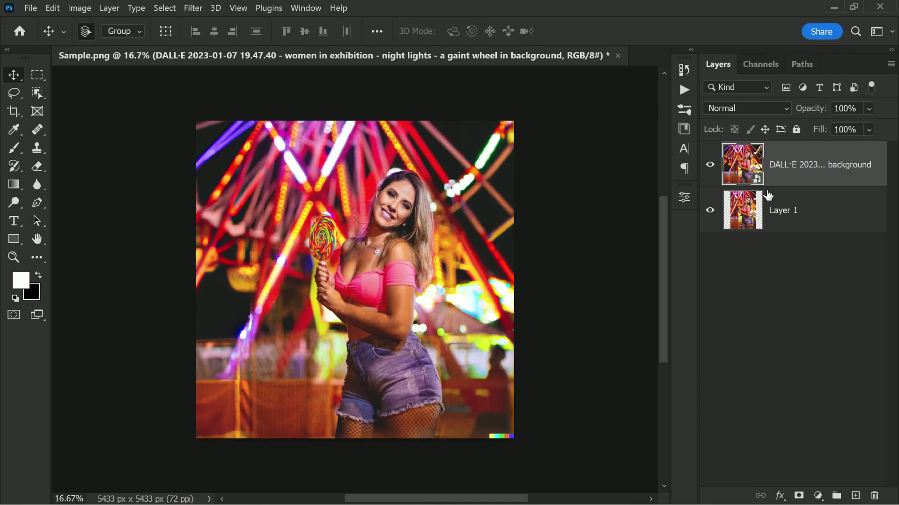
Add a black mask to the DALL·E layer and paint the sides white with a Soft Round brush.
alt+click(798, 496)
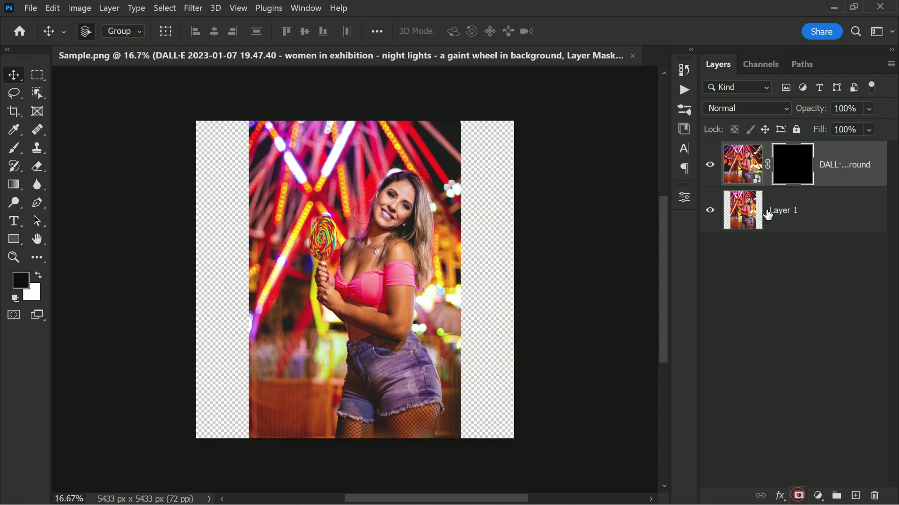
click(19, 151)
click(57, 147)
click(100, 31)
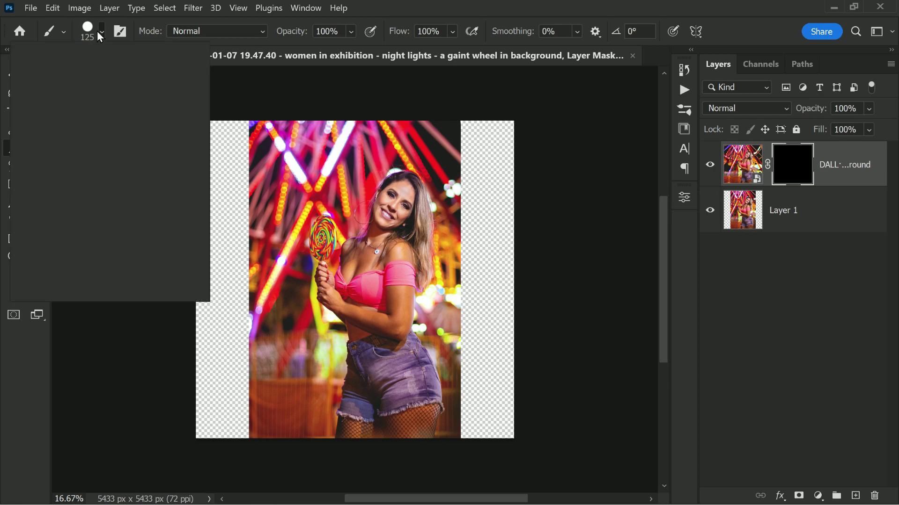
click(112, 210)
click(481, 176)
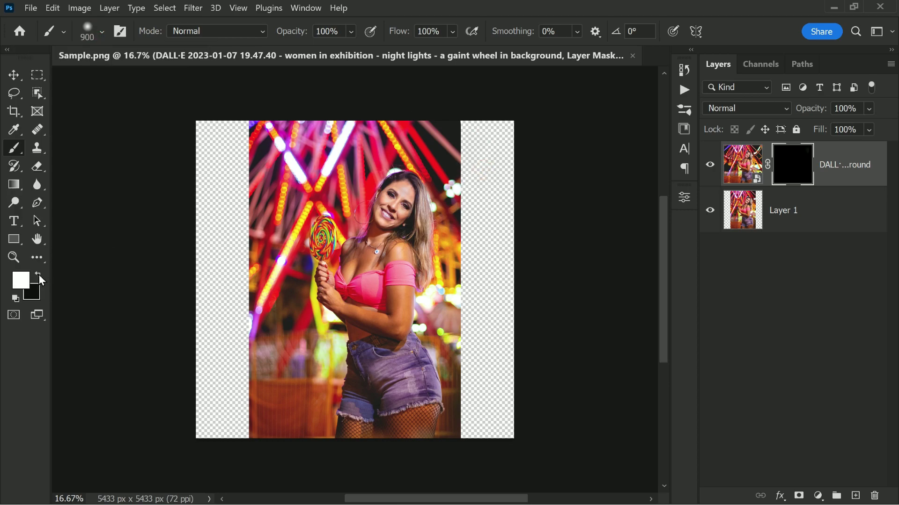
mouse_move(486, 136)
mouse_down()
mouse_move(471, 126)
mouse_move(489, 262)
mouse_move(478, 304)
mouse_move(481, 415)
mouse_move(517, 241)
mouse_move(151, 126)
mouse_move(234, 384)
mouse_move(213, 403)
mouse_up()
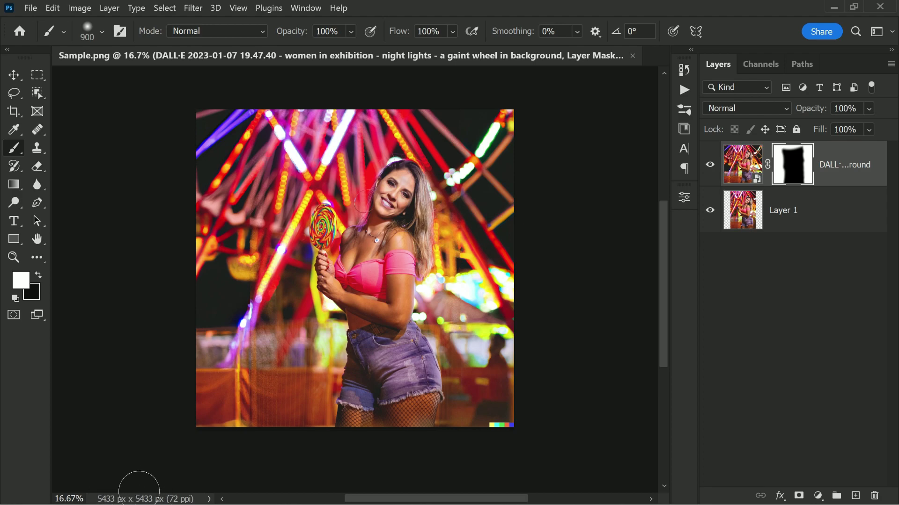
scroll(454, 318, up, 2)
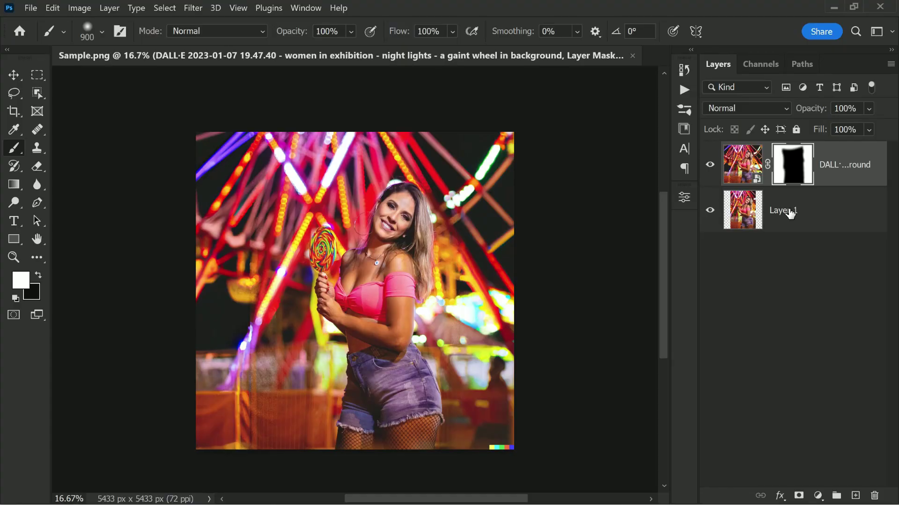
alt+click(710, 211)
click(710, 211)
click(711, 211)
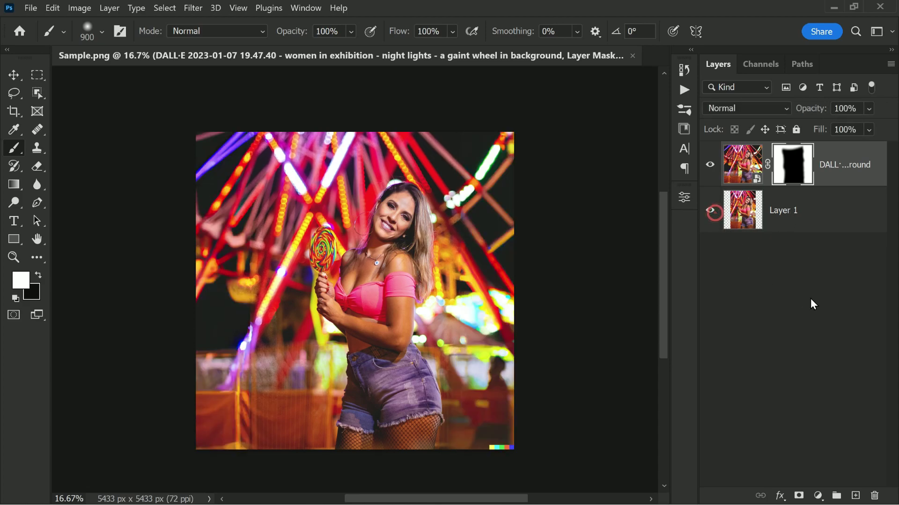